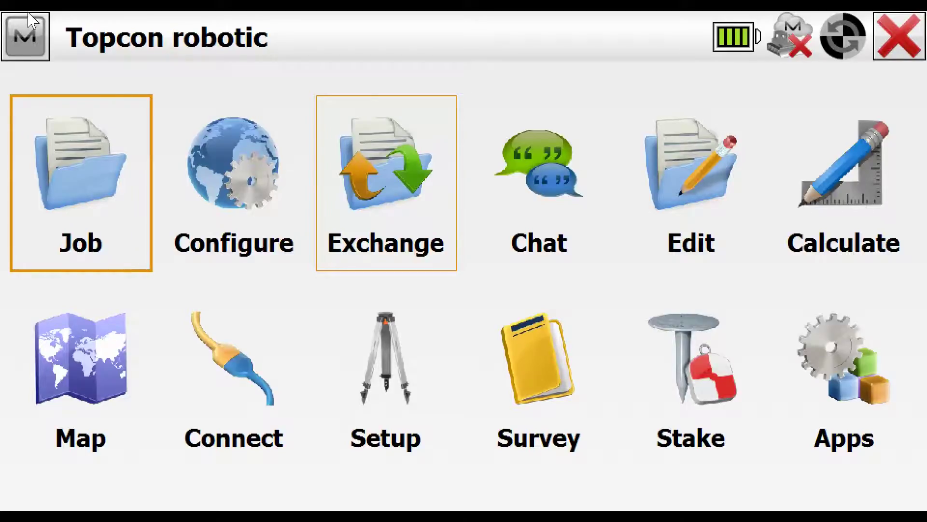
- Open the job's Survey configuration settings, which pair <Default> GPS+ with the My Robotic optical configuration
click(254, 175)
click(90, 205)
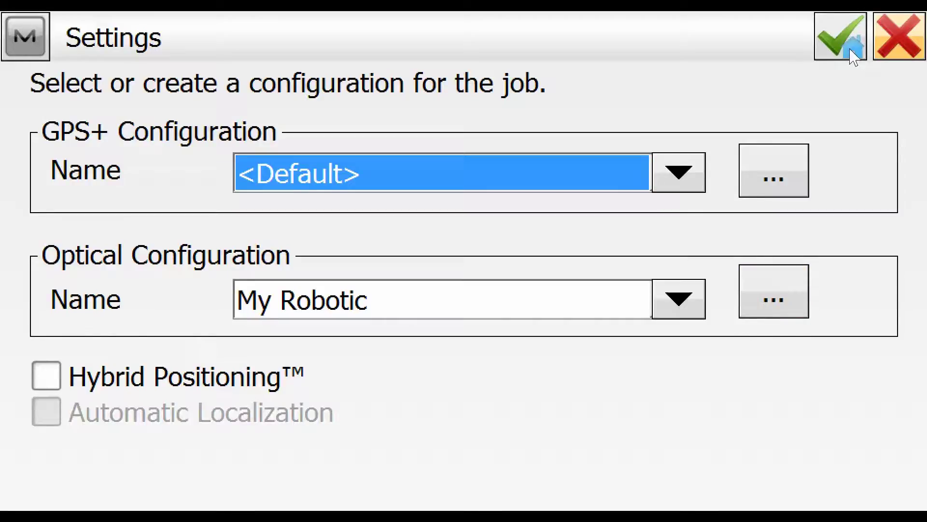
- Accept the job configuration and confirm the coordinate system with no projection
click(840, 37)
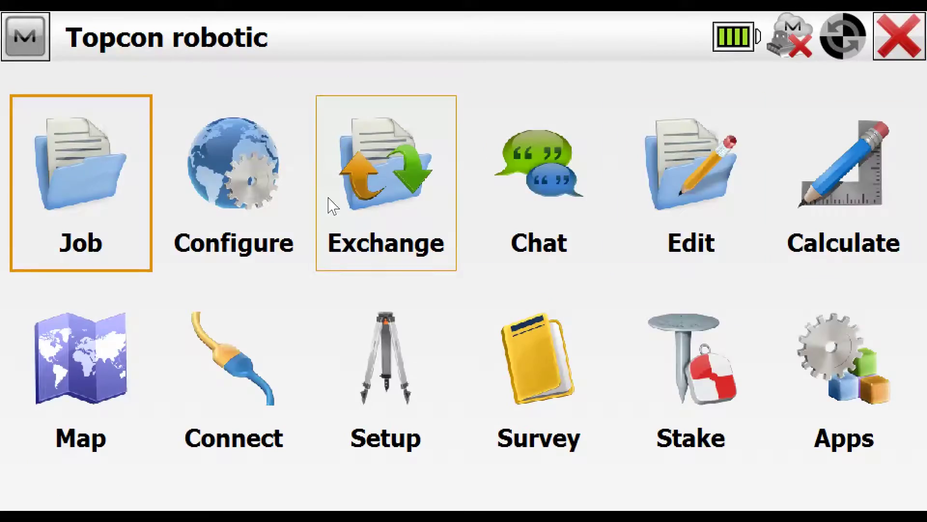
click(267, 208)
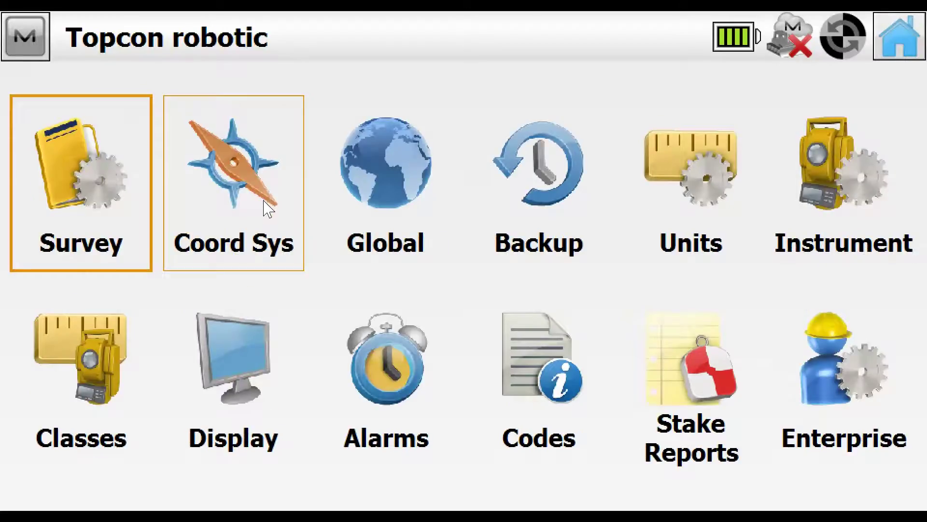
click(267, 208)
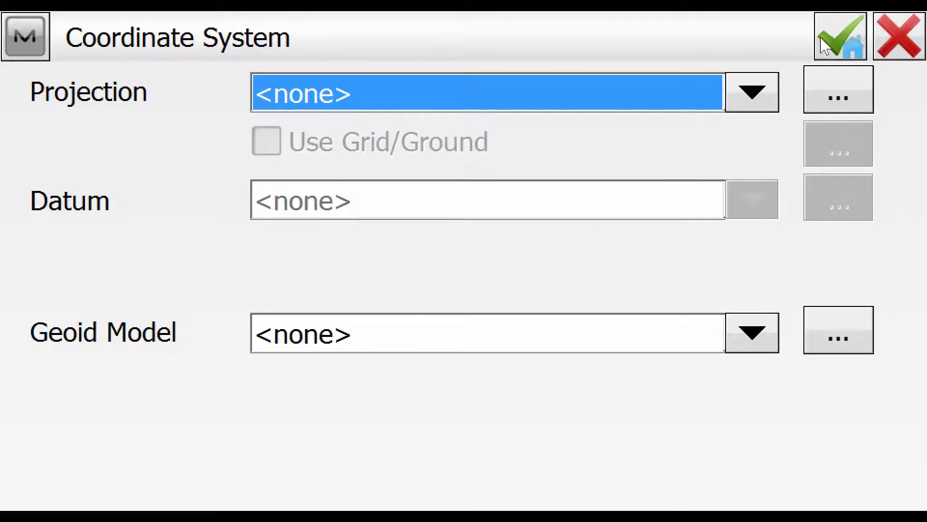
click(835, 33)
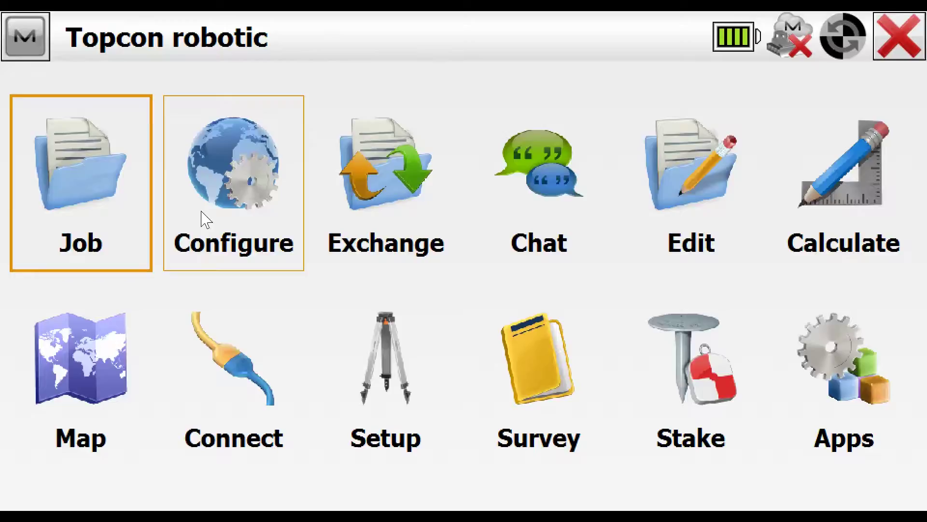
- Keep Display settings on Ground coordinates with Easting,Northing,Height plane coordinate order
click(202, 214)
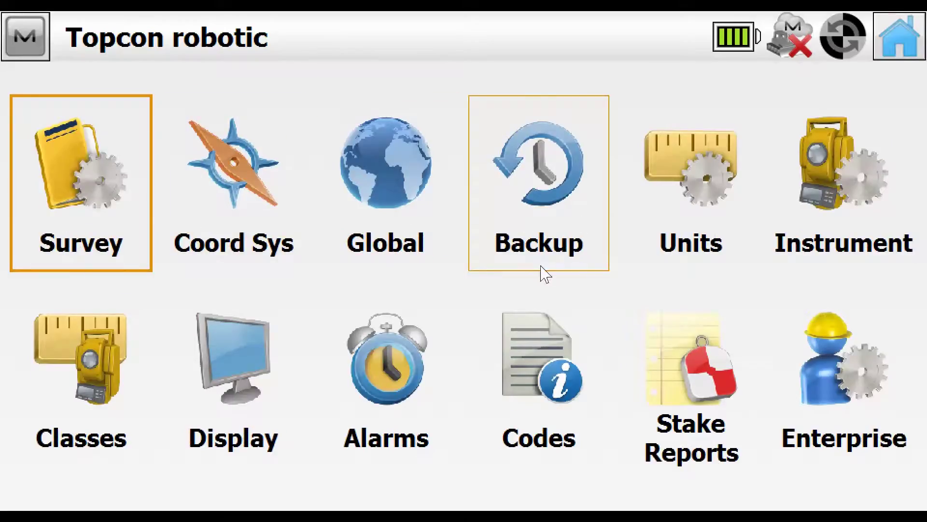
click(242, 376)
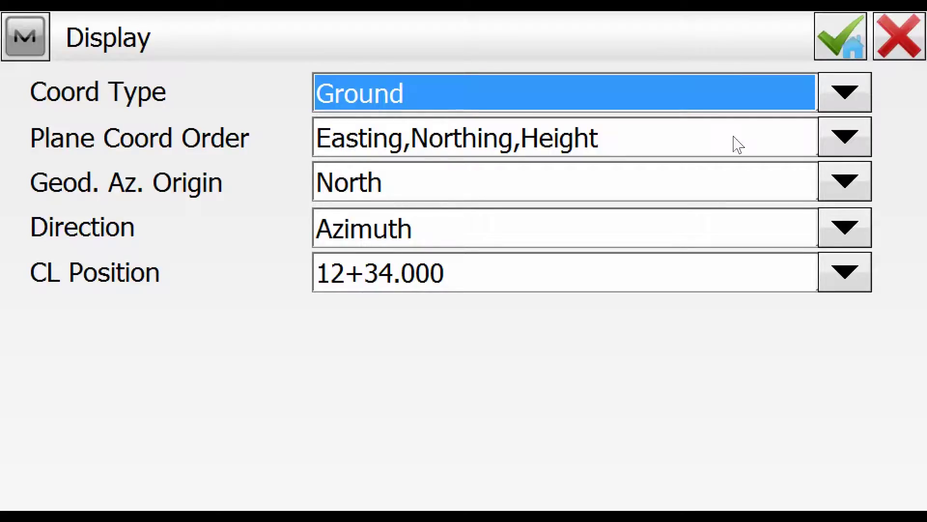
click(855, 141)
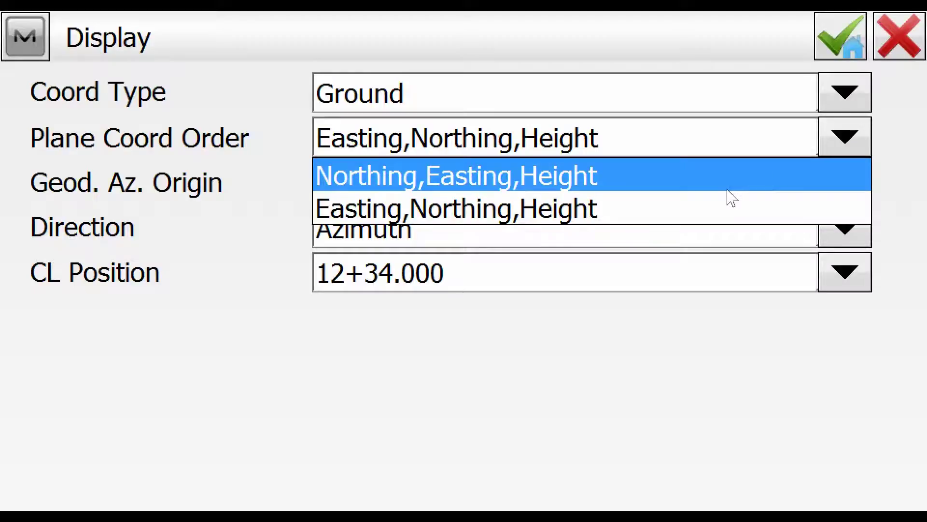
click(710, 213)
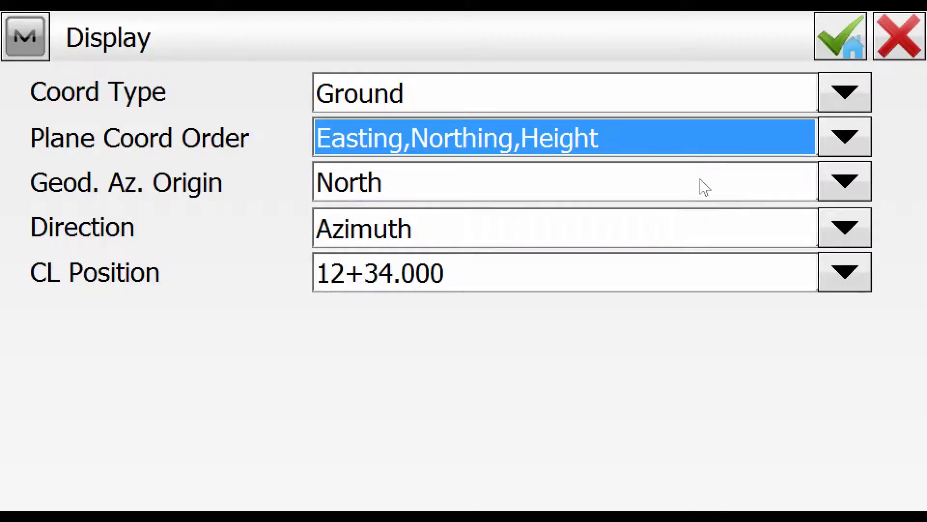
click(850, 43)
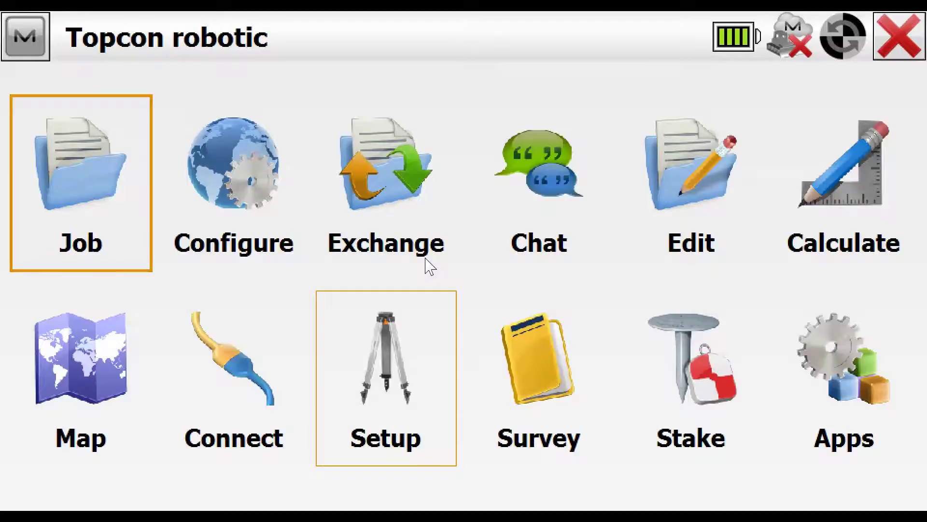
- In Pocket Controller, leave Basic observation, launch TSshield, and return to the DS-105AC Top screen
key(alt+Tab)
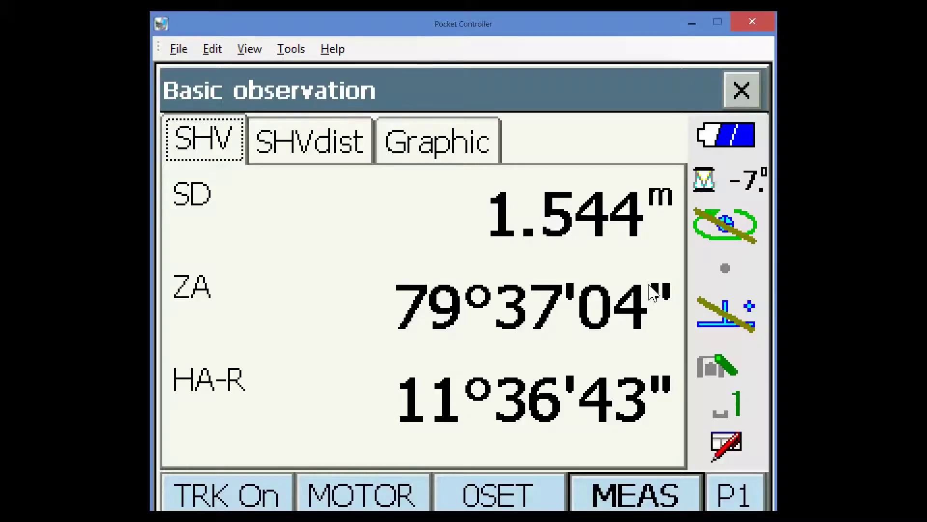
key(Escape)
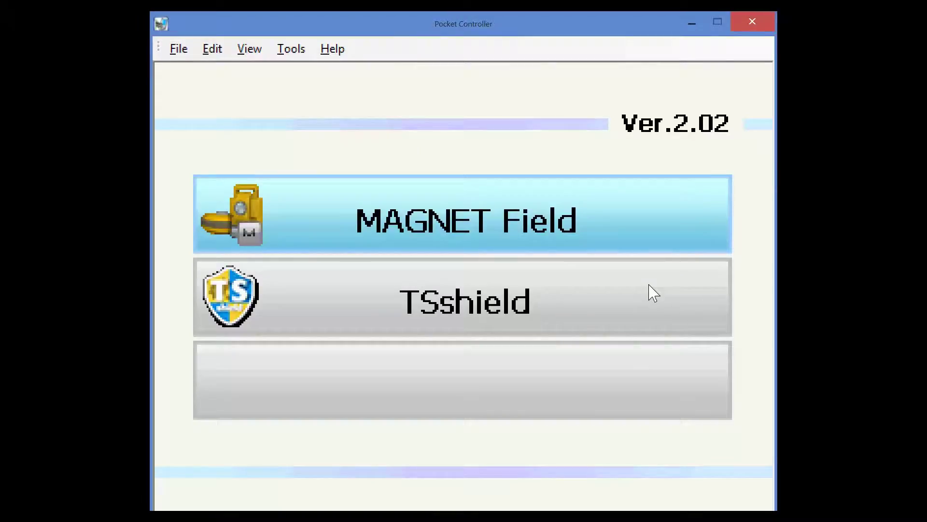
click(653, 293)
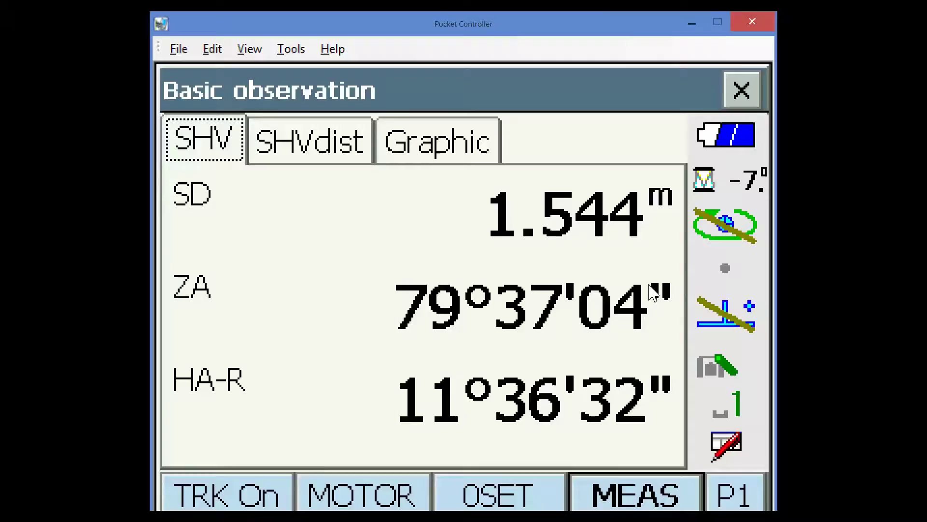
key(Escape)
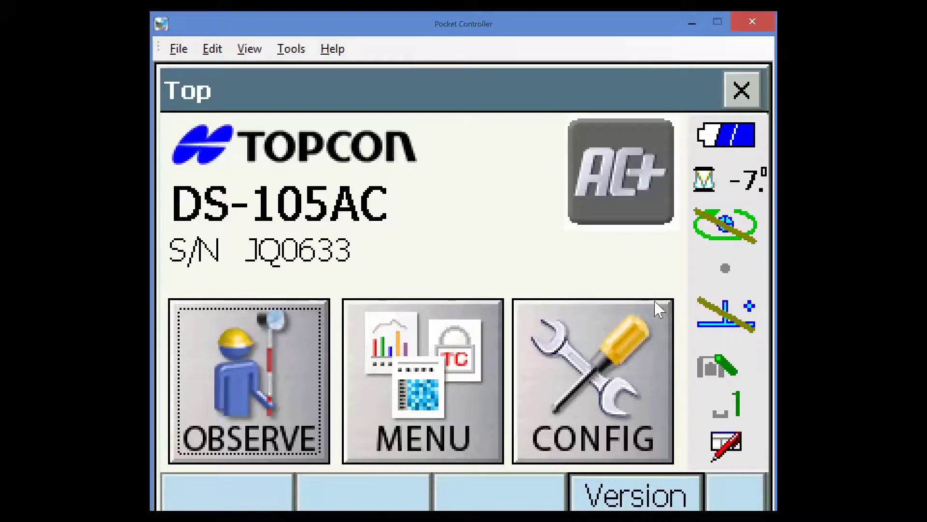
- Open Basic observation and show the target list, currently 360°Prism -7.0mm
click(242, 378)
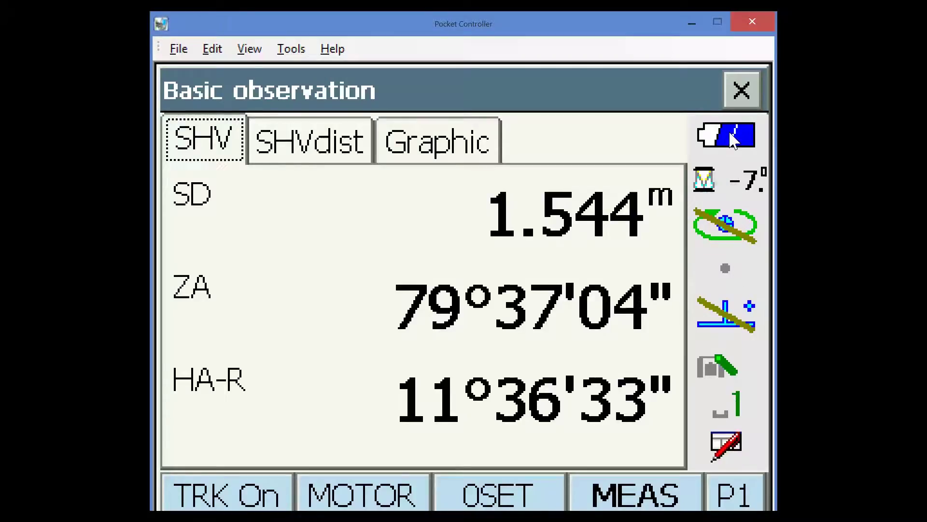
click(730, 191)
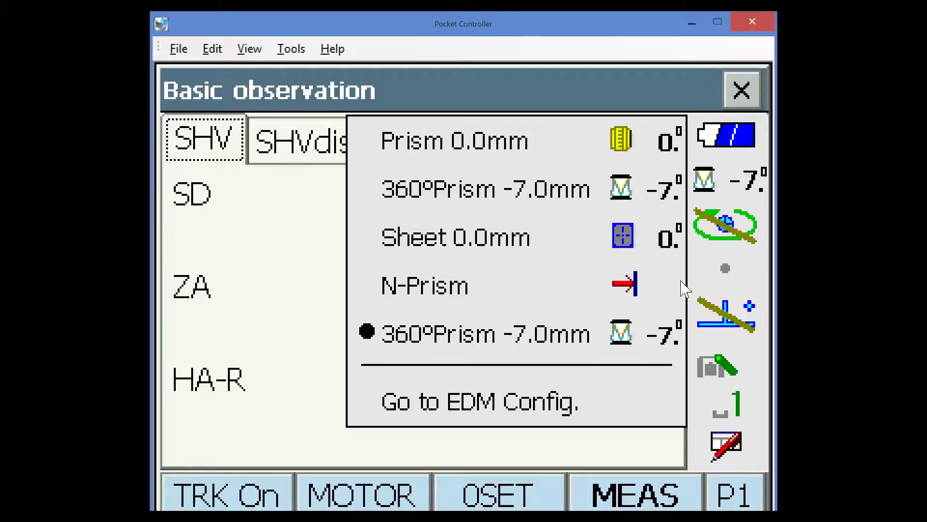
- Select the Prism 0.0mm target, leave tracking at None, and set Laser-pointer to On
click(704, 180)
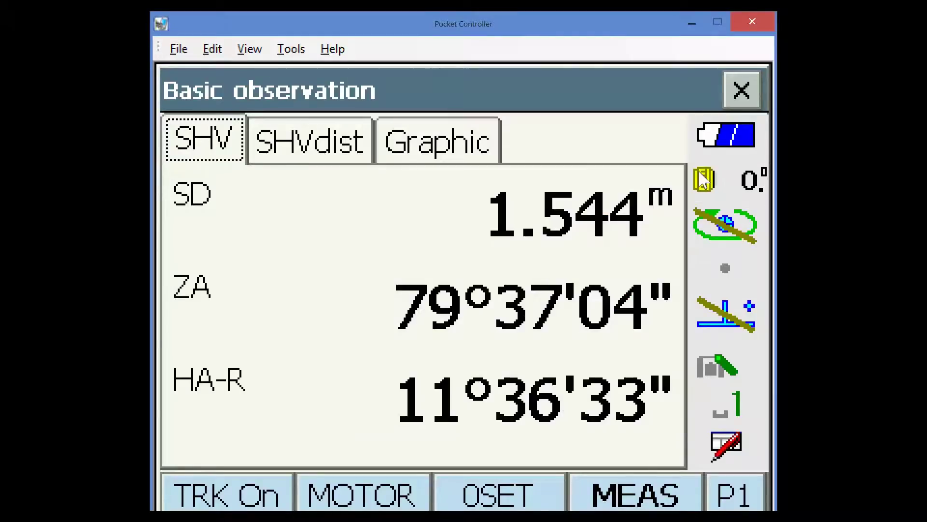
click(705, 231)
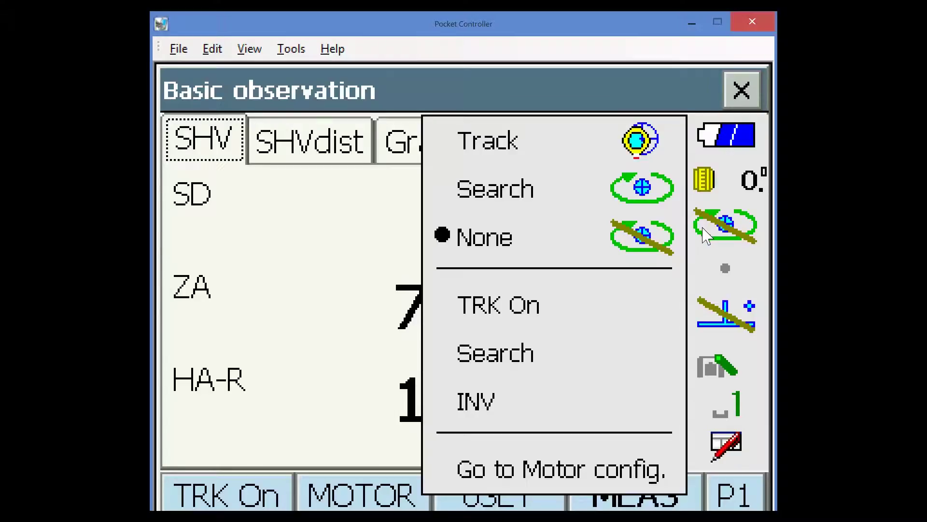
click(725, 272)
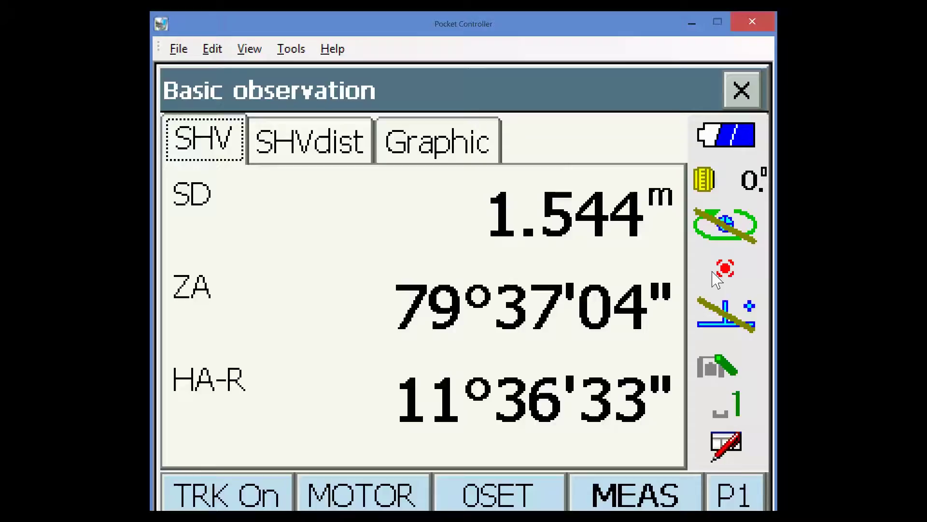
click(717, 279)
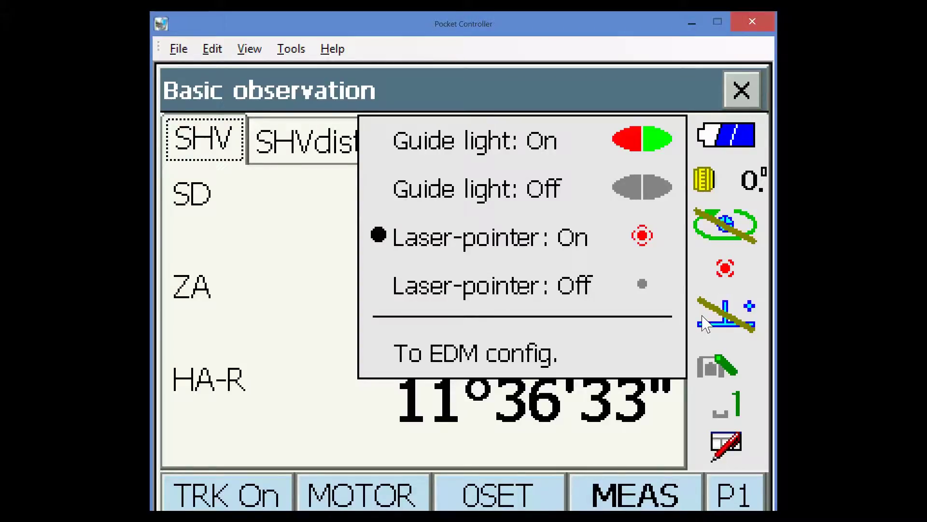
- Keep tilt correction set to No and return to the Basic observation readings
click(705, 323)
click(705, 324)
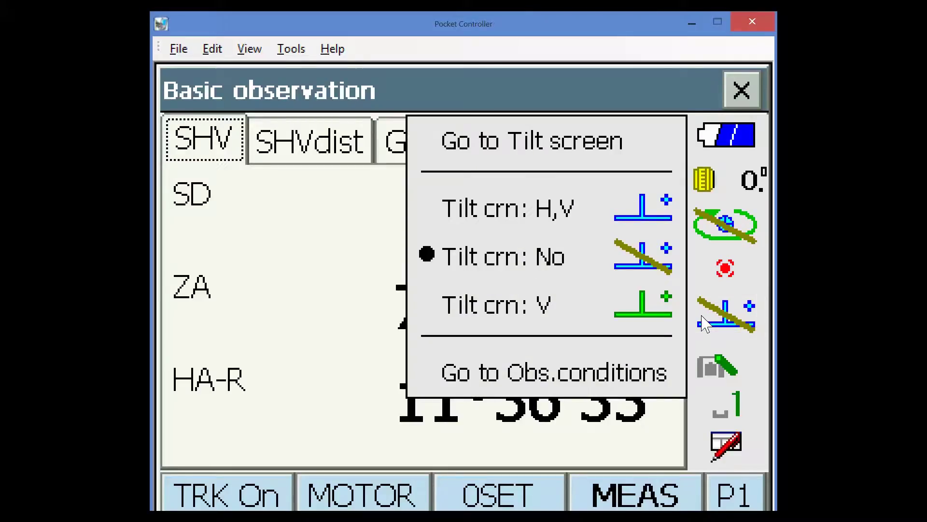
click(616, 275)
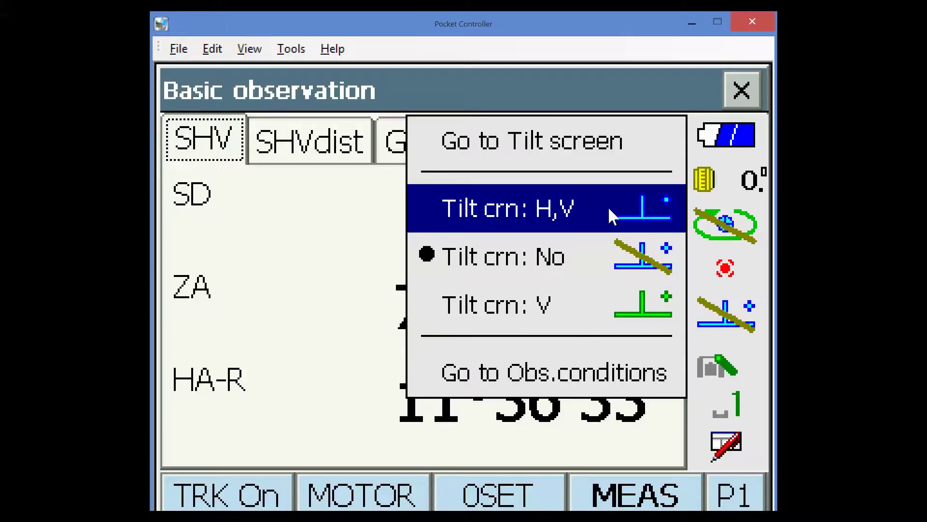
click(612, 253)
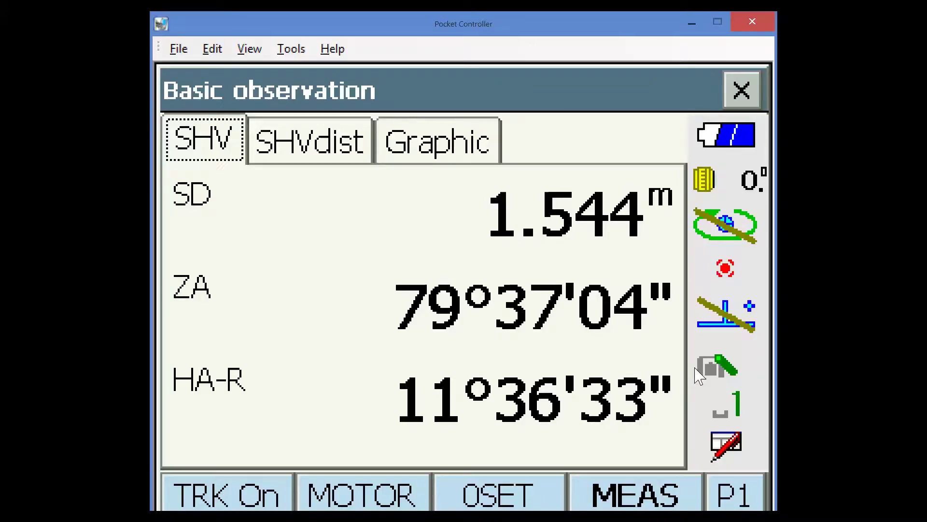
- In MAGNET Field, connect to the Optical instrument using the My Robotic configuration
key(alt+Tab)
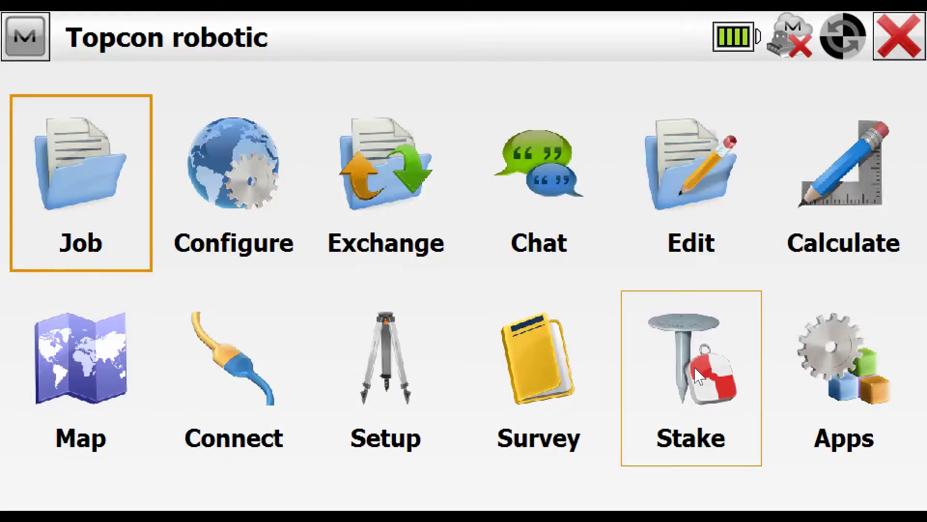
click(263, 419)
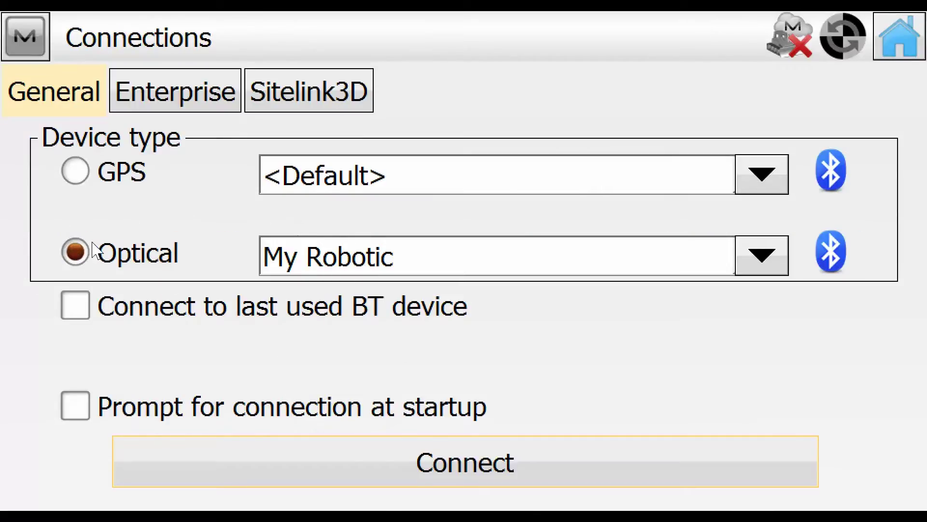
click(366, 482)
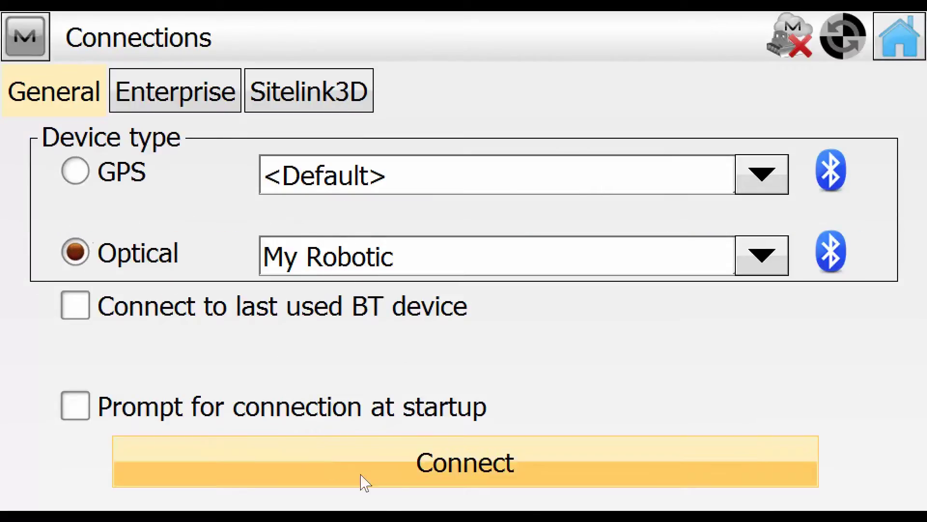
click(444, 463)
- Switch to Pocket Controller to view the Basic observation SHV readings
key(alt+Tab)
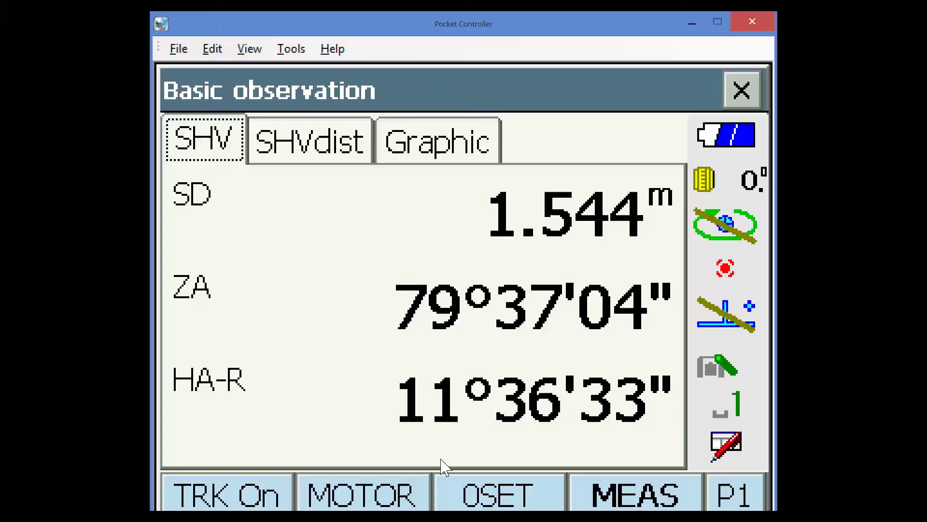